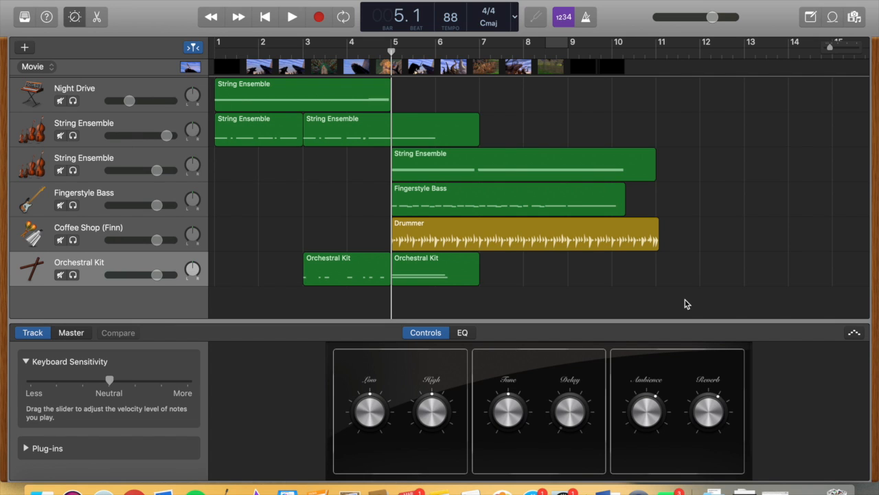
Show track automation and choose Volume as the automation parameter for the upper String Ensemble track
click(593, 298)
key(a)
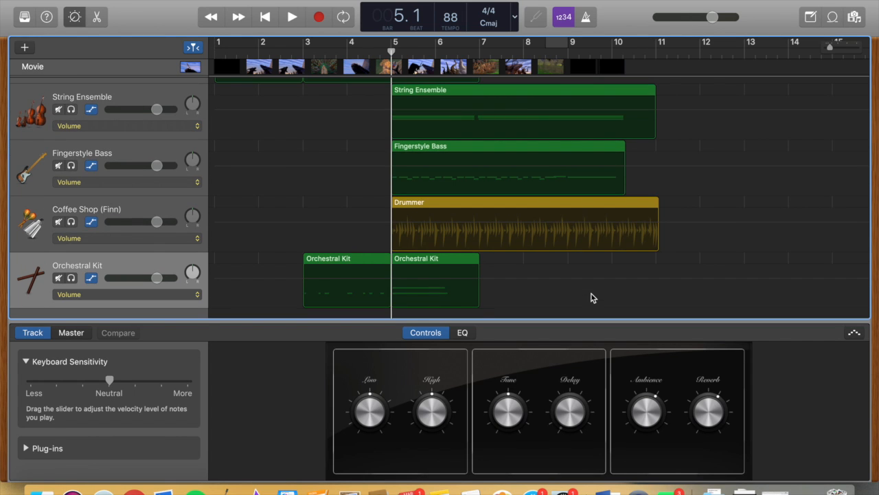
scroll(122, 162, up, 1)
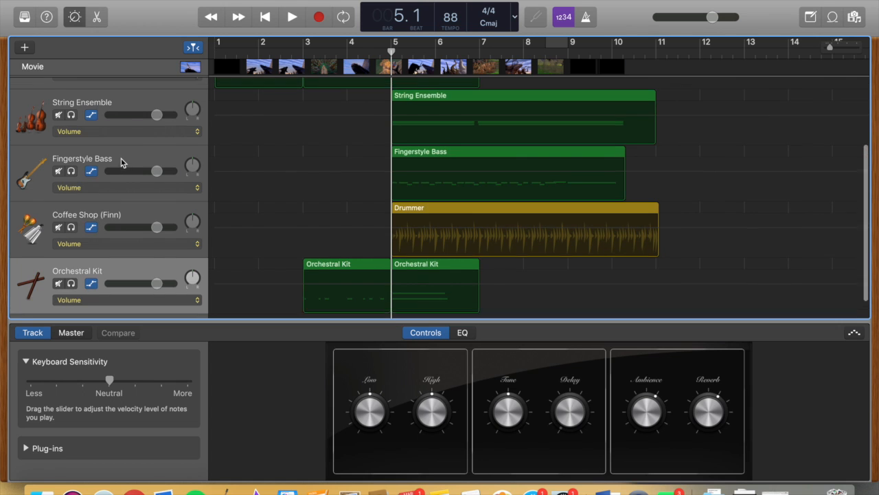
scroll(122, 162, up, 3)
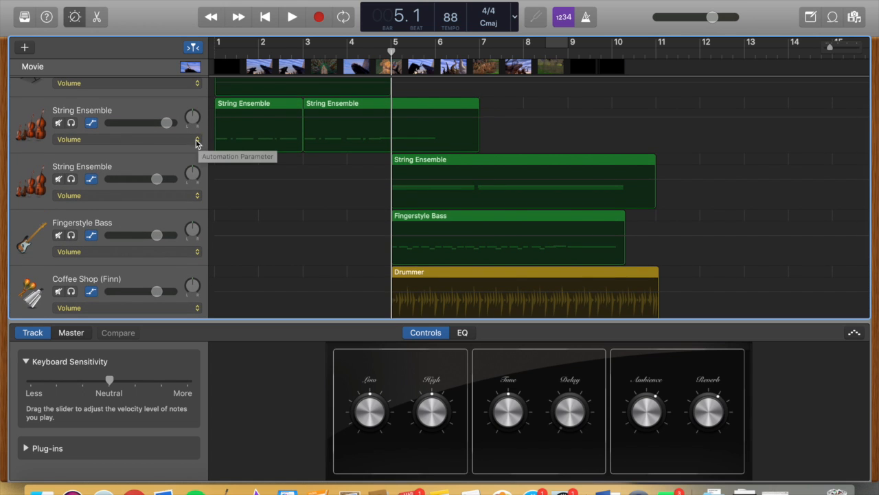
click(197, 141)
click(131, 143)
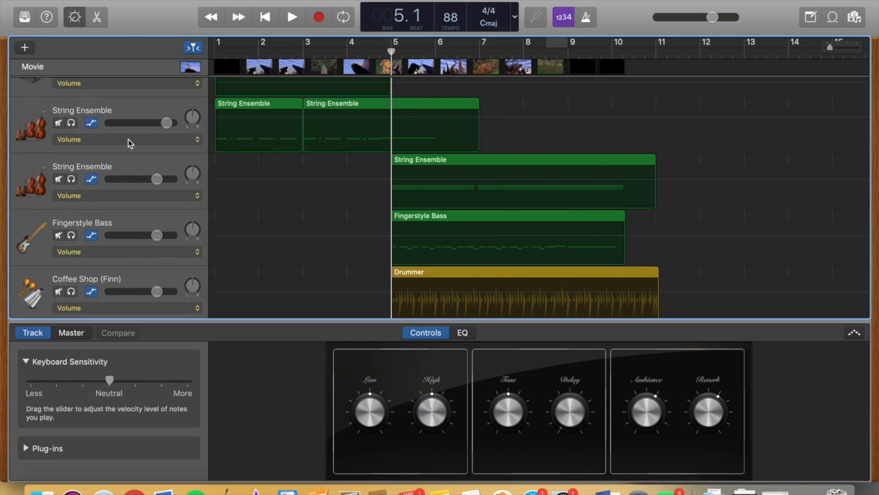
click(197, 141)
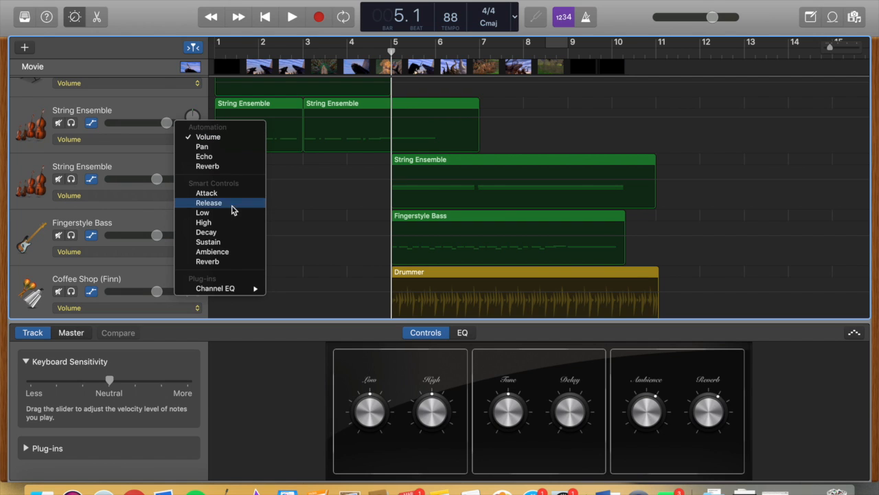
click(228, 140)
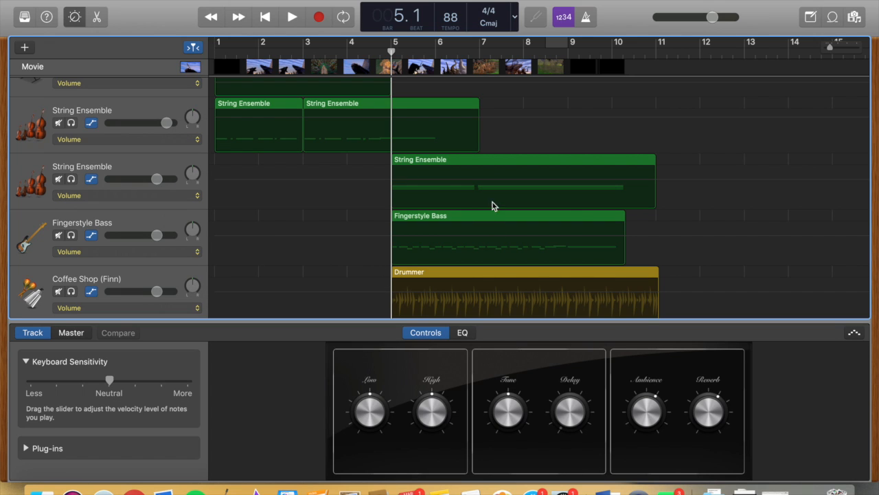
Play the arrangement from bar 7 to just past bar 10 to examine where the ending should fade
scroll(519, 147, down, 2)
scroll(519, 147, right, 2)
scroll(519, 147, up, 1)
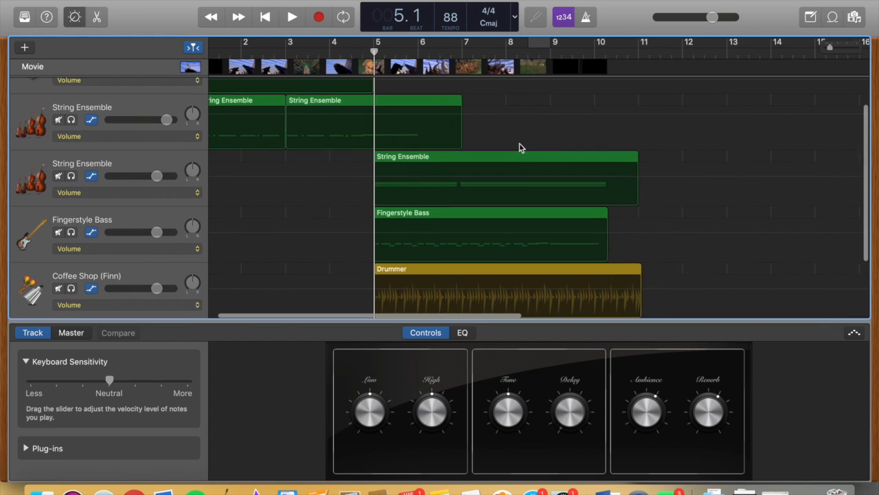
click(452, 50)
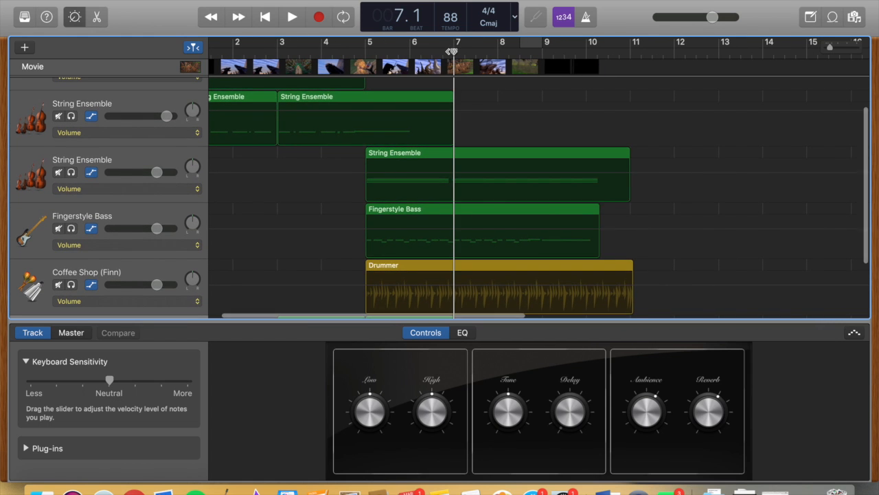
key(space)
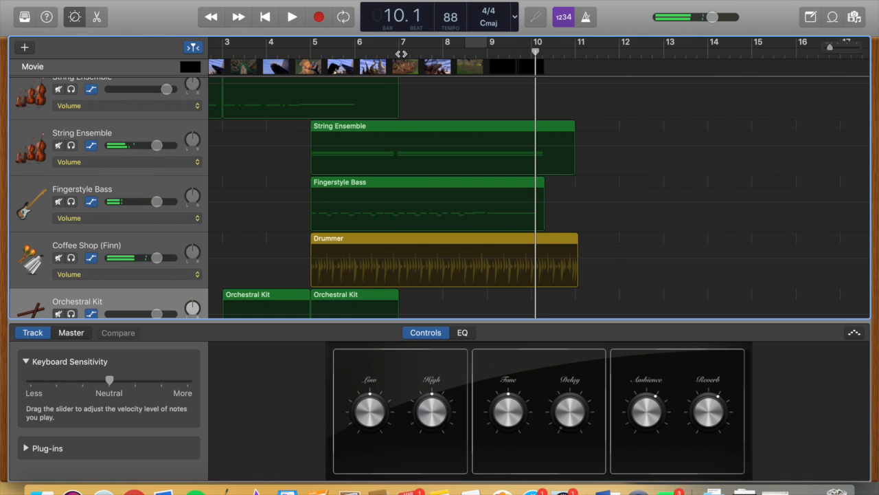
click(401, 54)
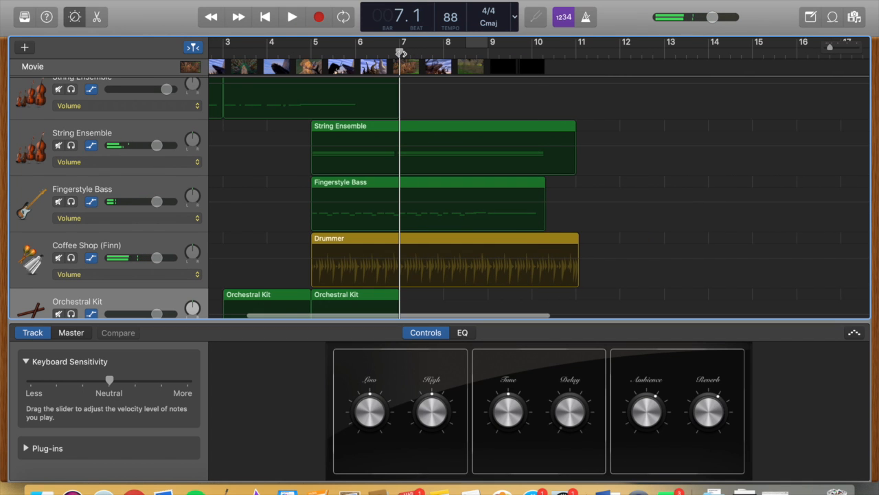
key(space)
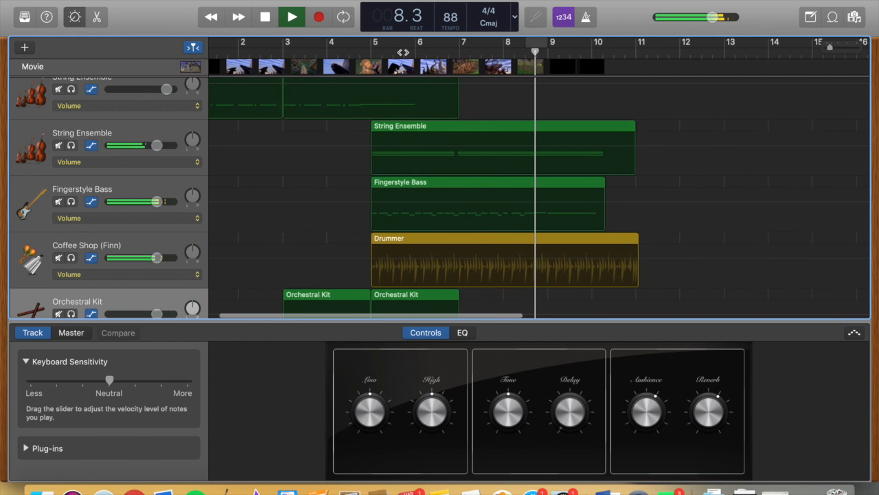
key(space)
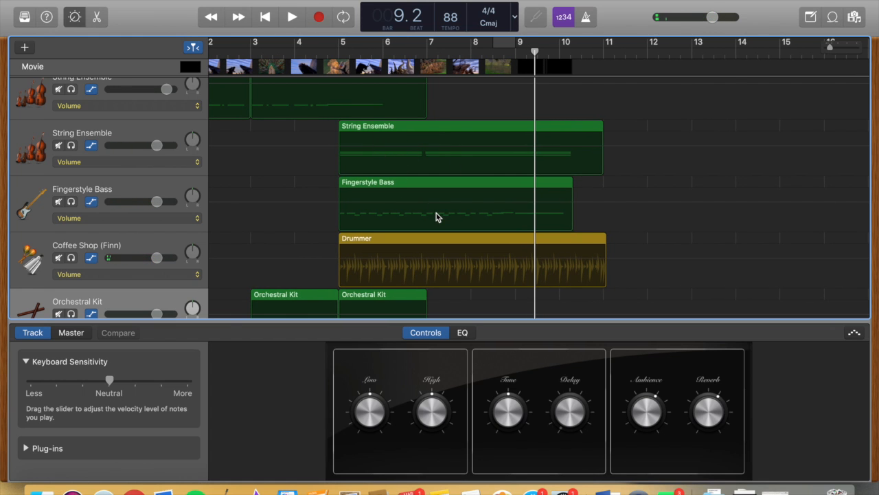
key(space)
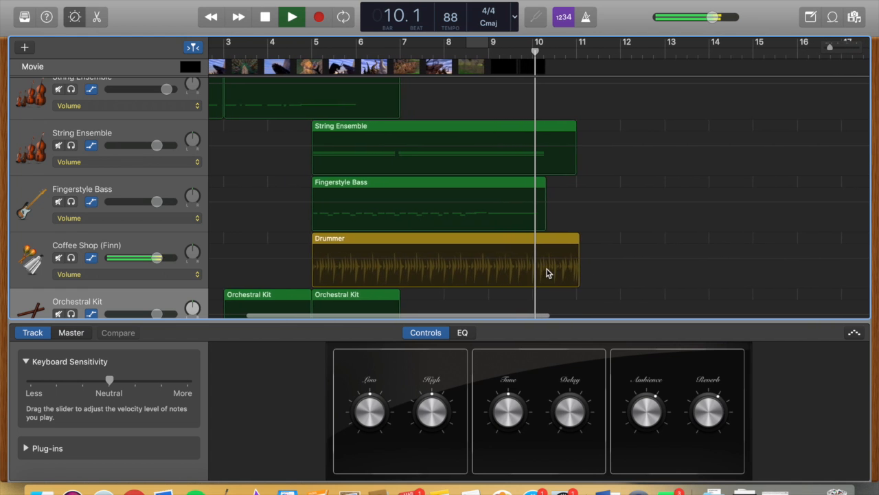
key(space)
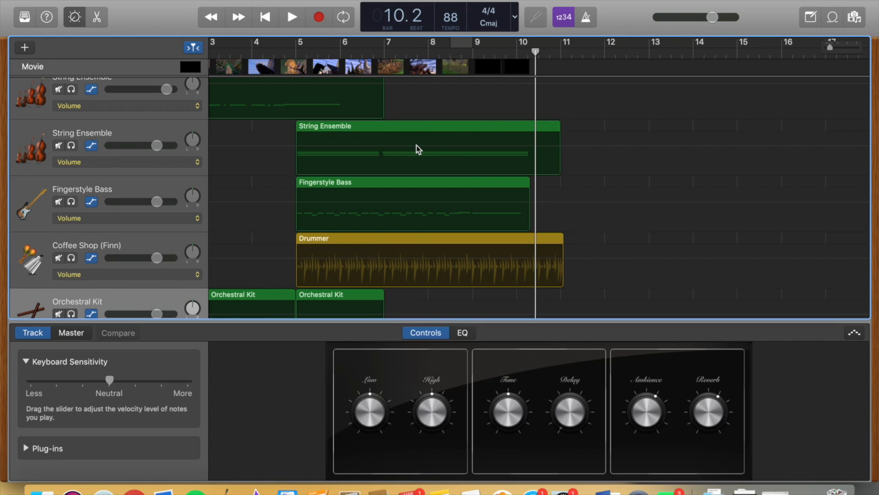
Fade out the lower String Ensemble track with volume automation points from about bar 7.6 down to silence just before bar 10
key(a)
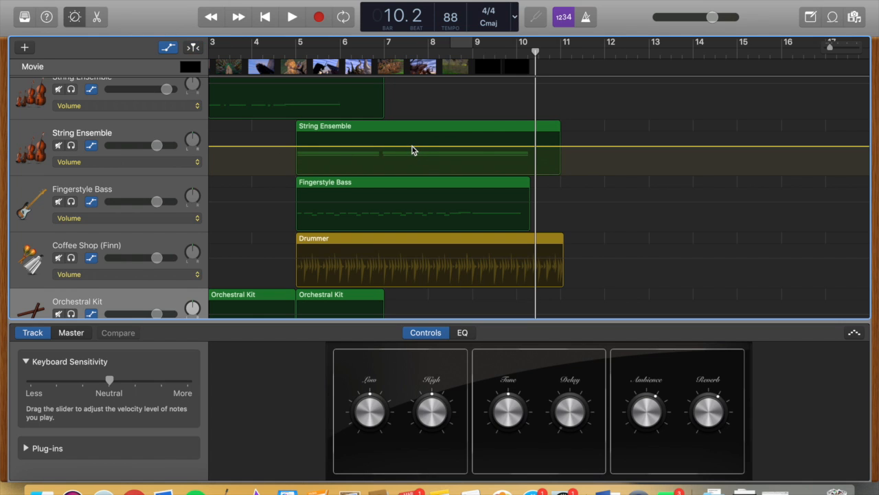
click(412, 147)
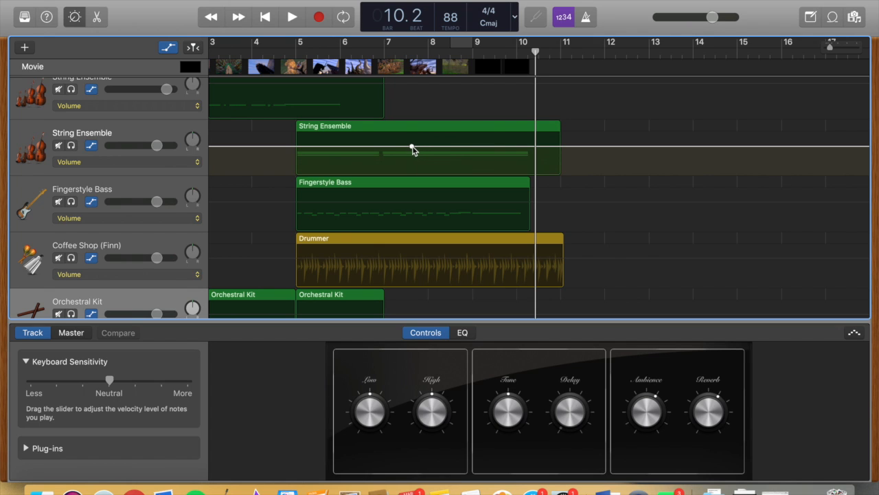
click(527, 147)
click(527, 146)
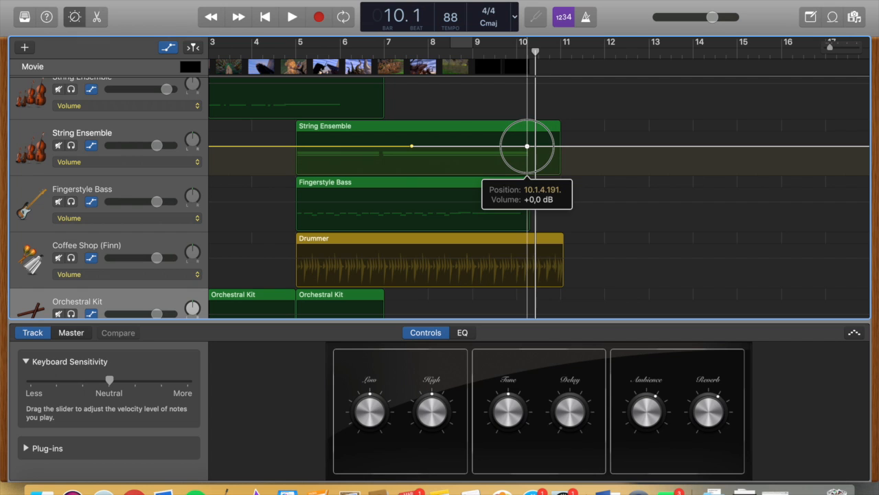
drag(527, 147, 512, 173)
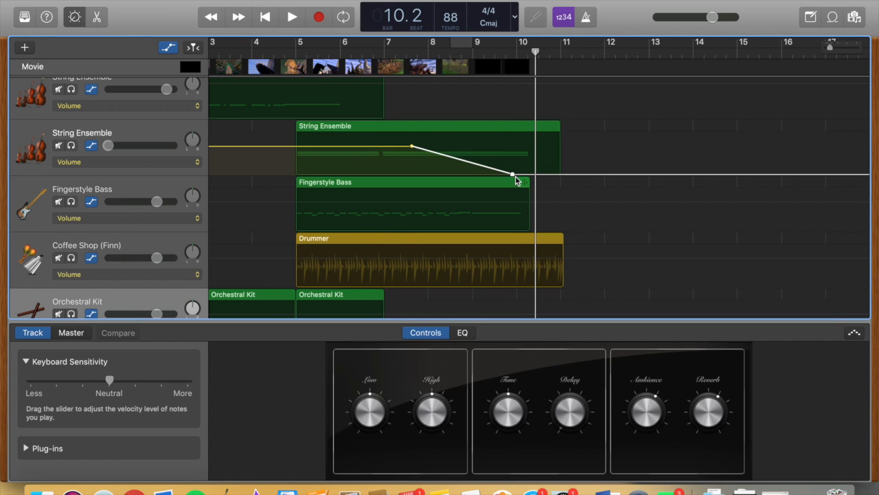
Try an extra, raised volume point between the lower String Ensemble's two fade points, and undo it
click(460, 160)
drag(460, 159, 438, 133)
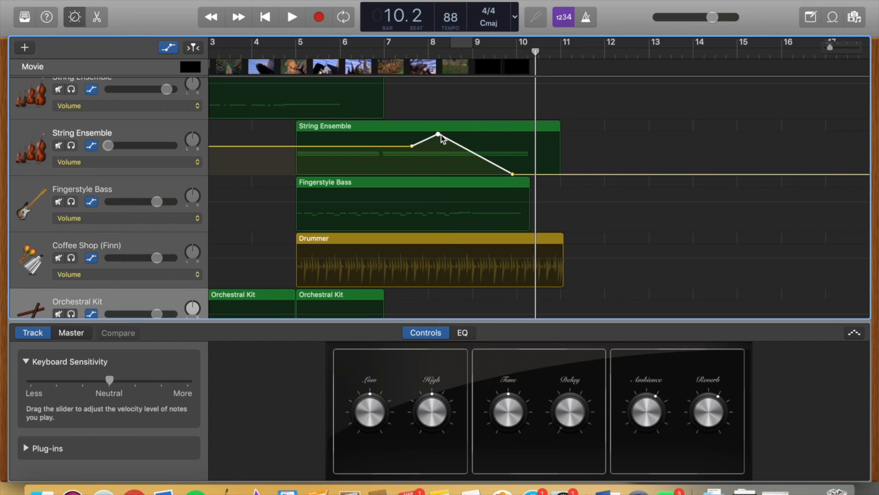
key(super+z)
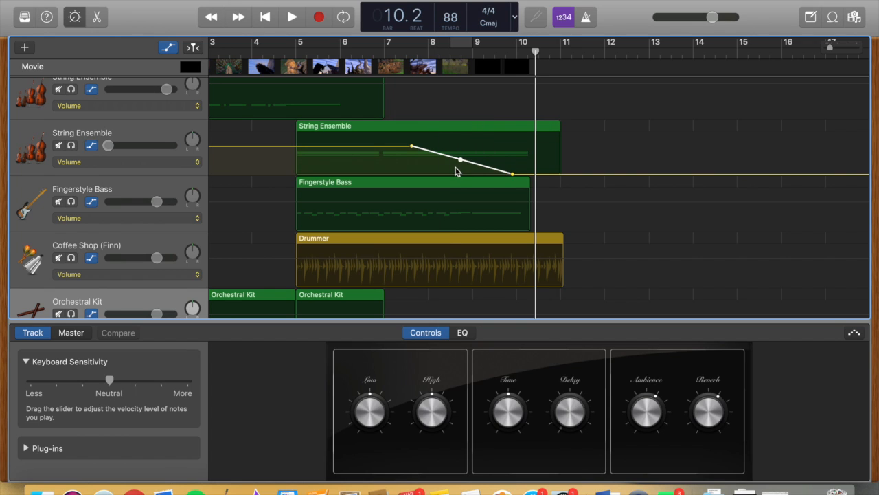
Fade out the Fingerstyle Bass track with volume points from about bar 7.6 down to −∞ dB just before bar 10
click(422, 211)
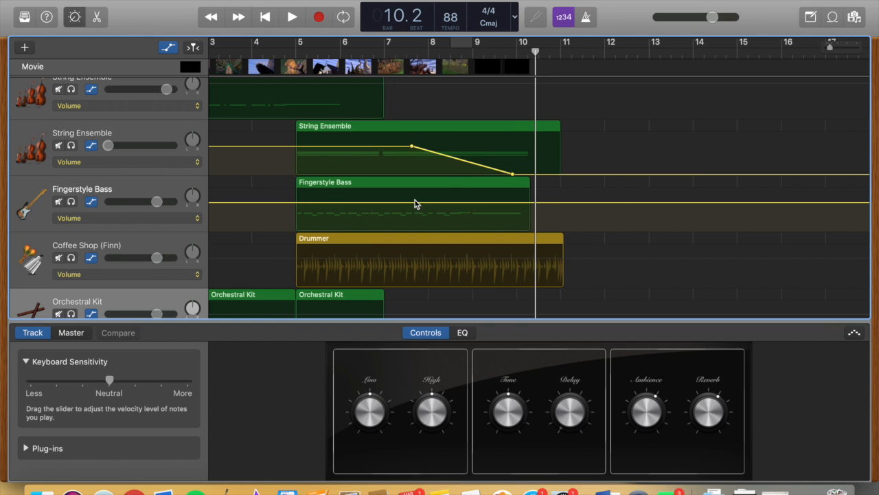
click(415, 203)
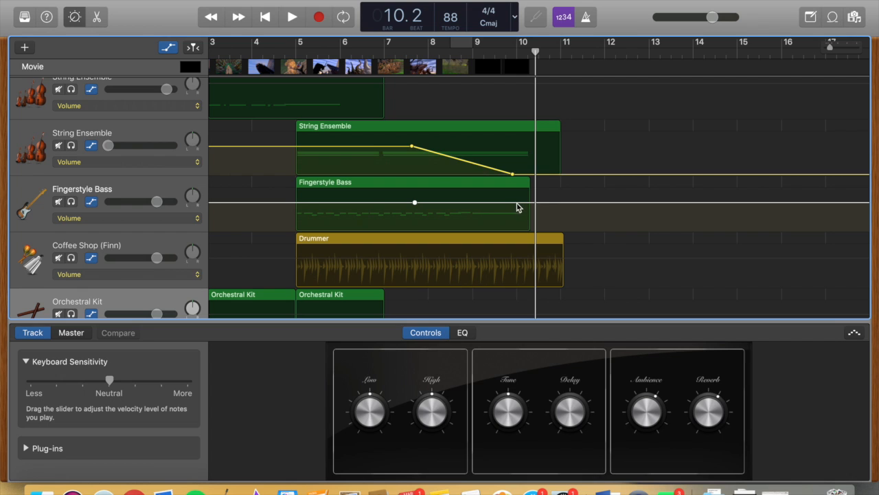
drag(513, 202, 514, 231)
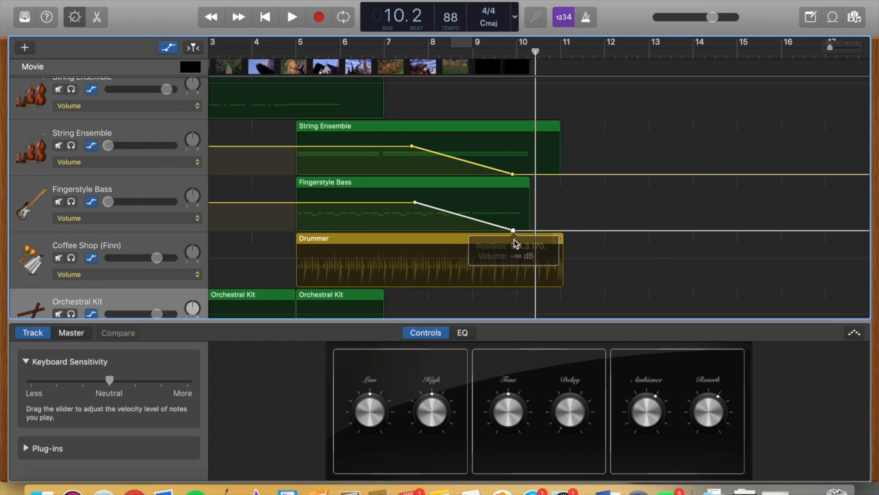
Play the ending from bar 6 beat 4 to just past bar 11 to check the two volume fades
click(386, 52)
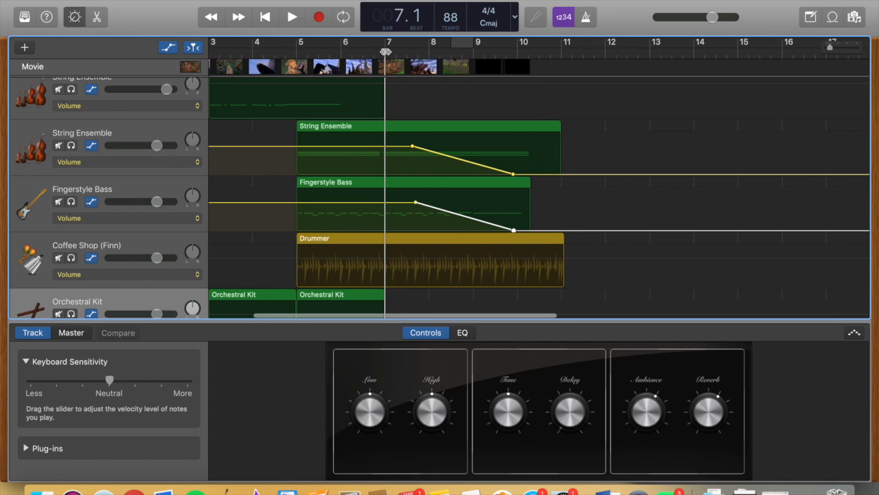
click(375, 53)
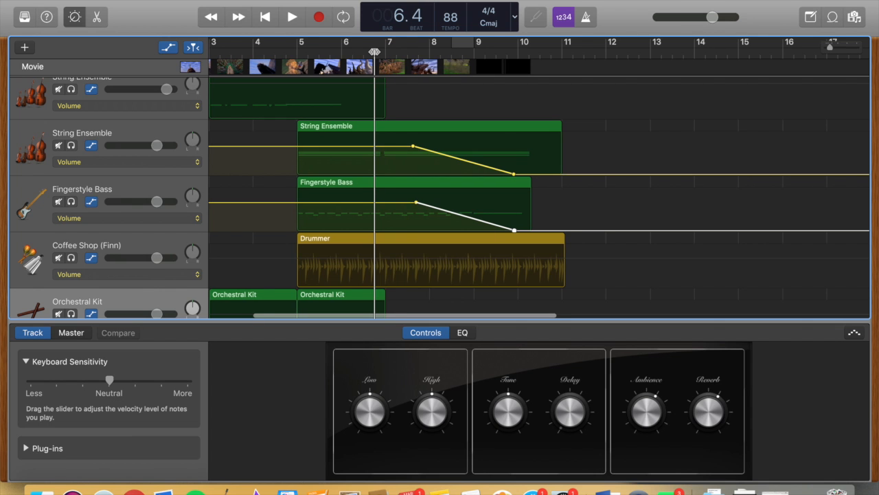
key(space)
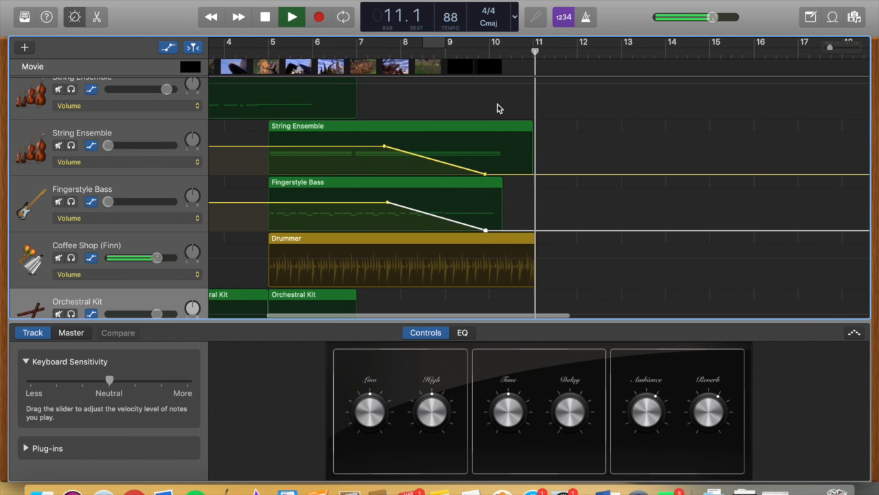
key(space)
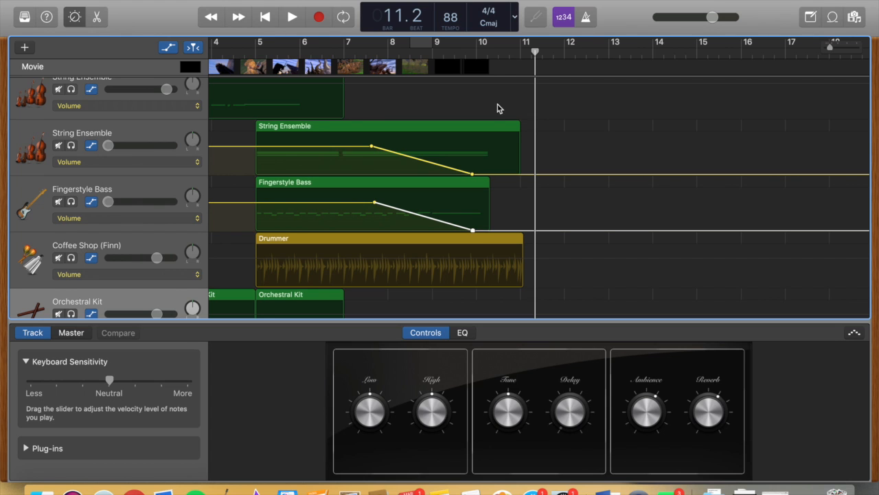
Toggle the display of track automation and leave the automation curves hidden
key(a)
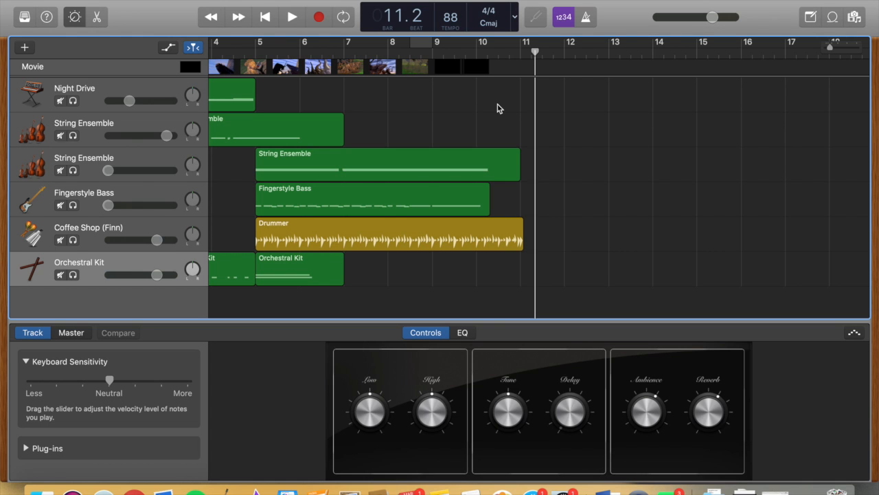
key(a)
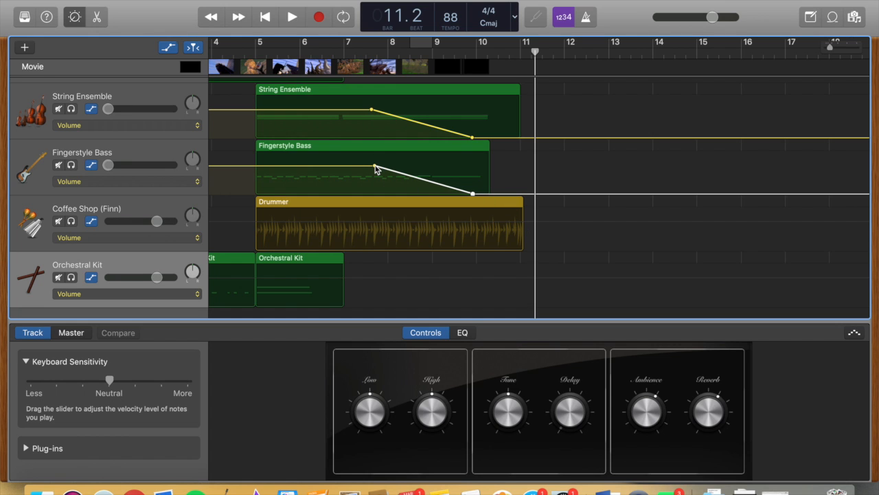
key(a)
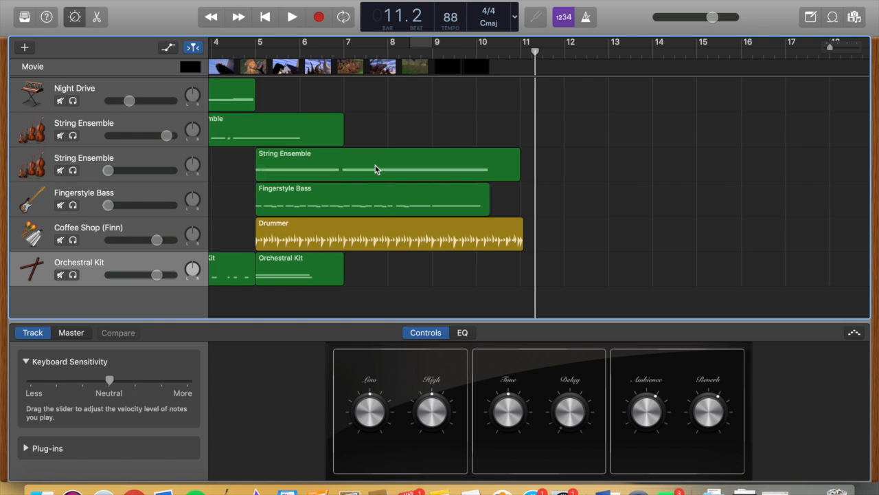